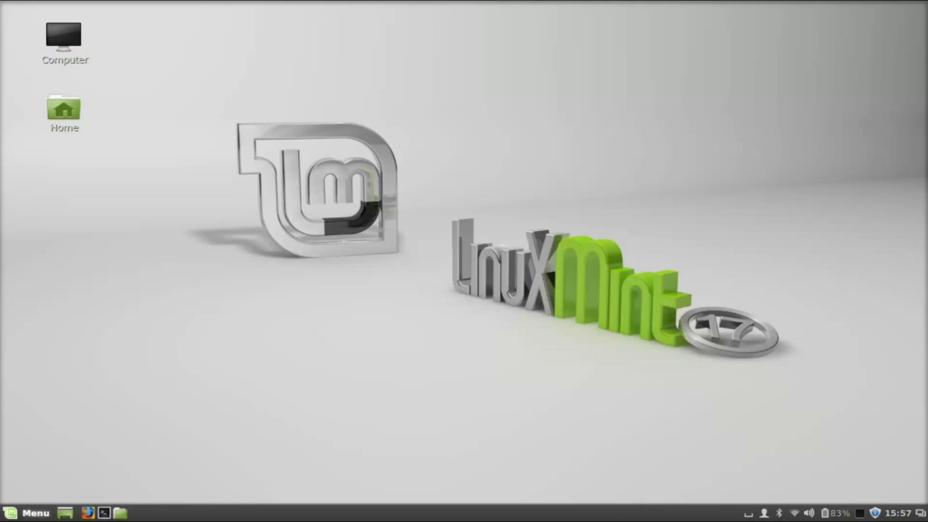
Search the installed applications for "syst" and open System Info.
left_click(29, 513)
type("syst")
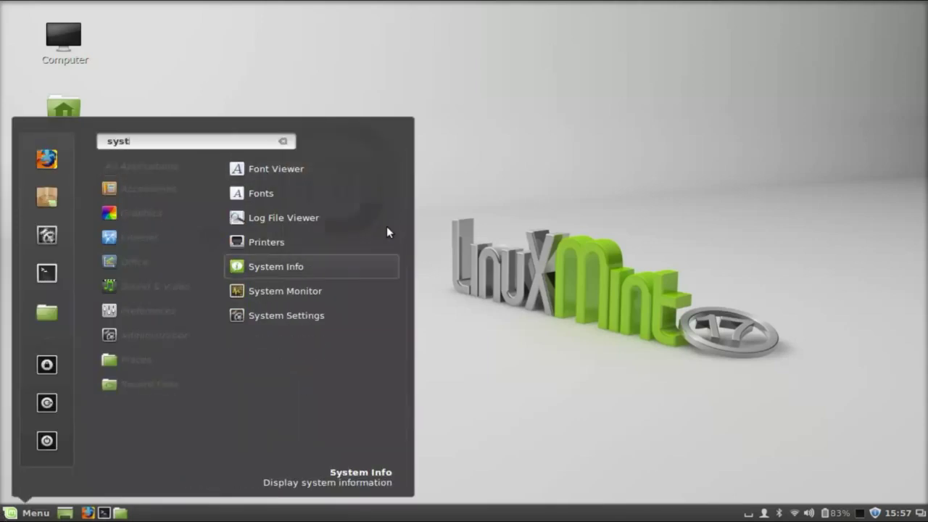
left_click(288, 268)
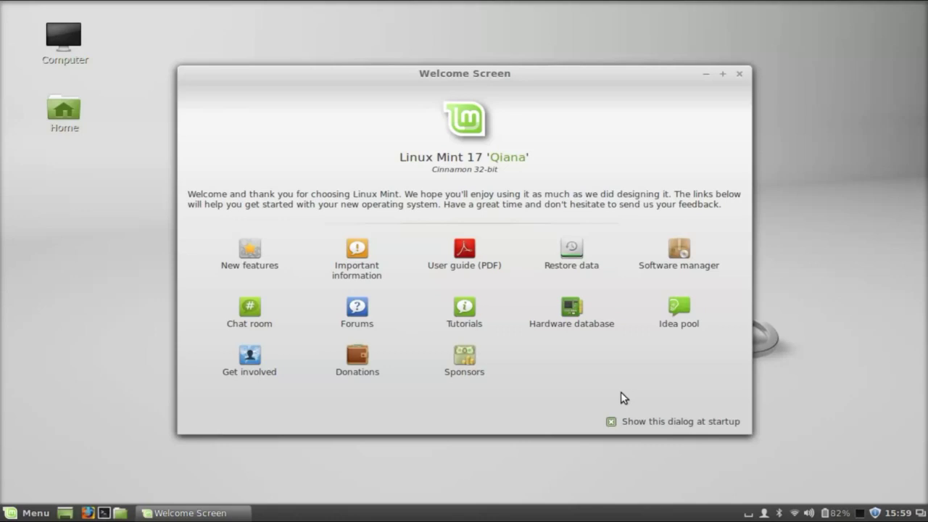
Close the Welcome Screen, view the user account and session options, and dismiss them.
key("alt+F4")
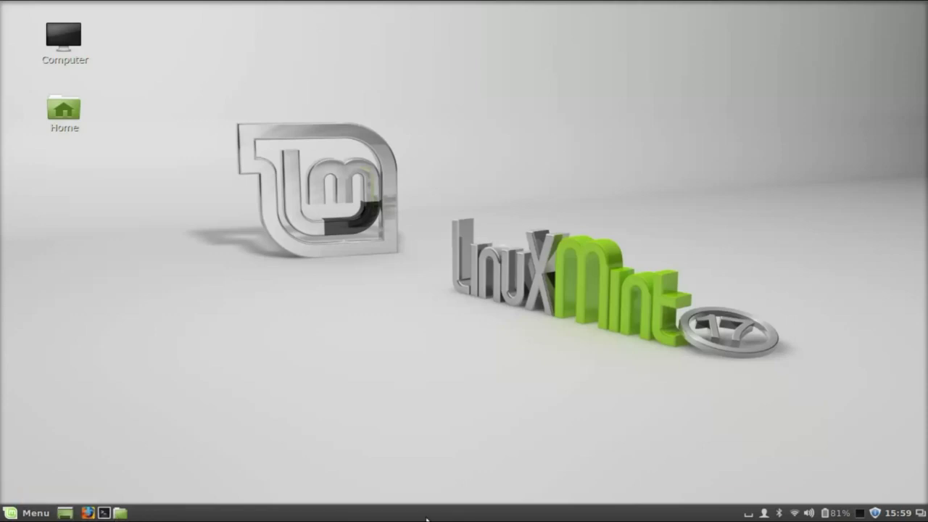
left_click(766, 514)
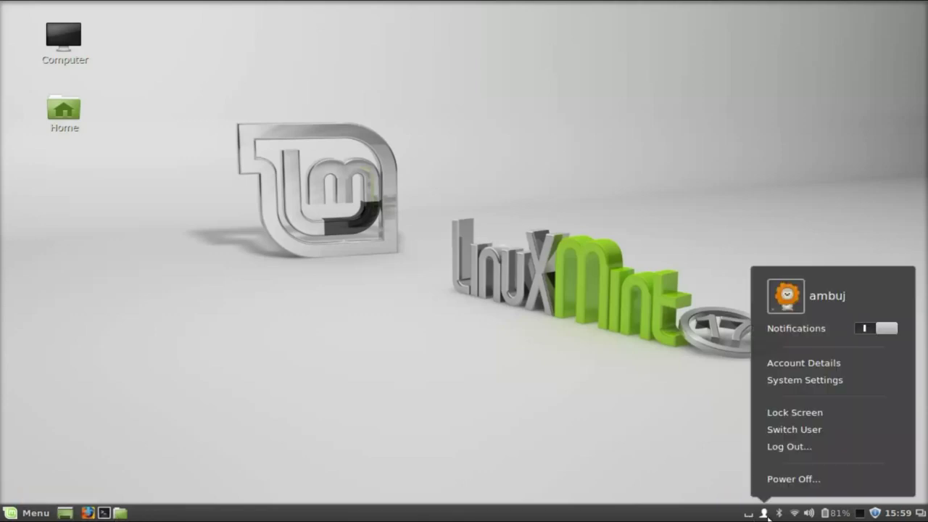
left_click(714, 434)
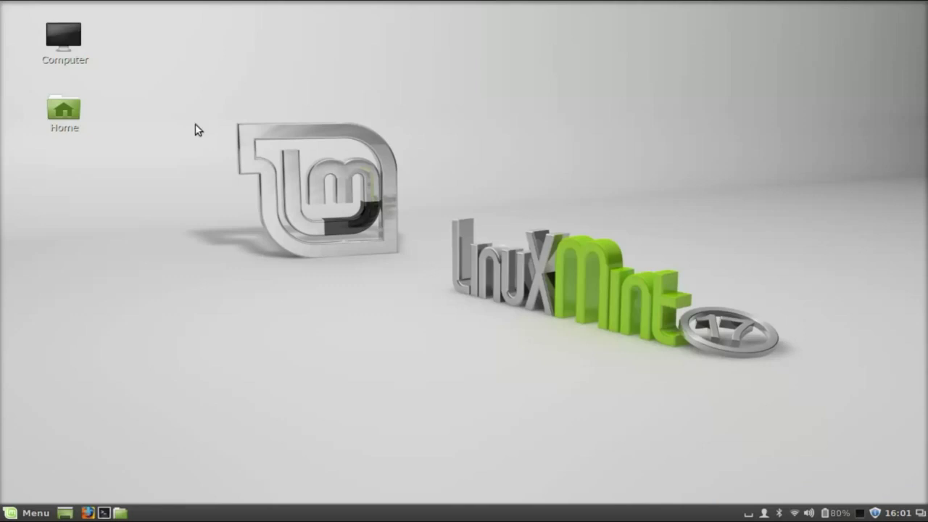
View the drives and volumes under Computer, and close the file manager window.
double_click(65, 49)
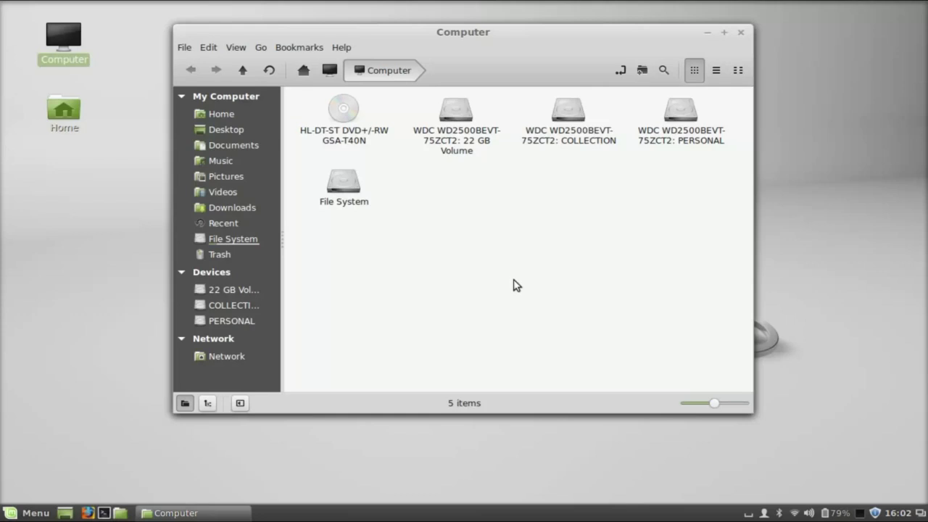
left_click(742, 34)
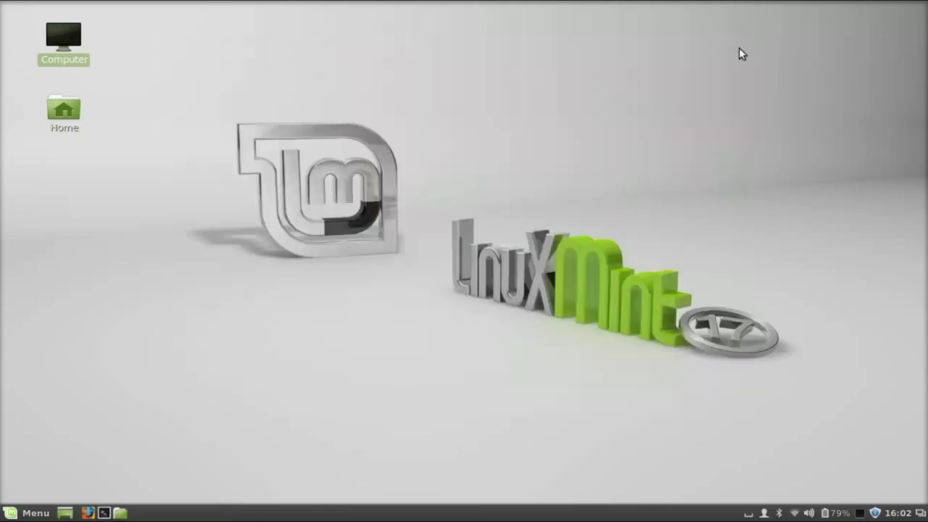
Examine the installed applications by category, including Accessories, Graphics, Internet, Office, and Sound & Video.
left_click(29, 513)
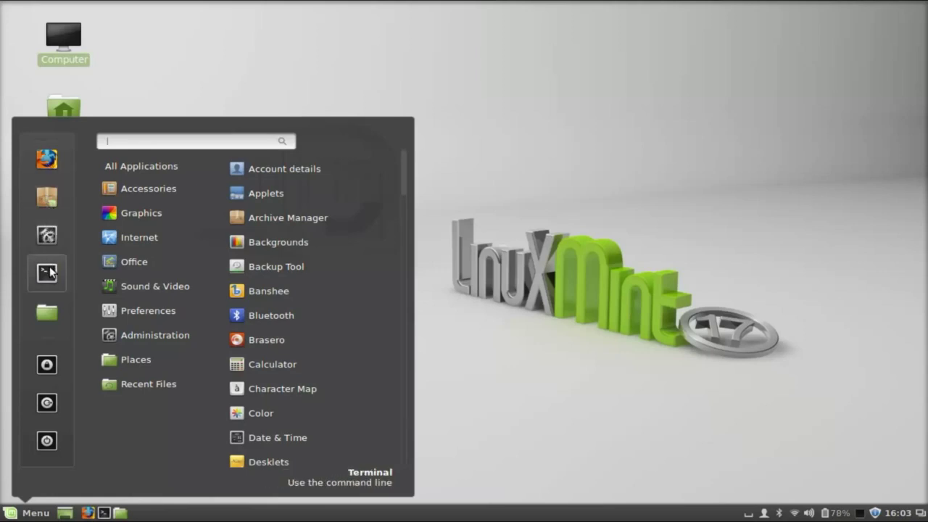
mouse_move(128, 180)
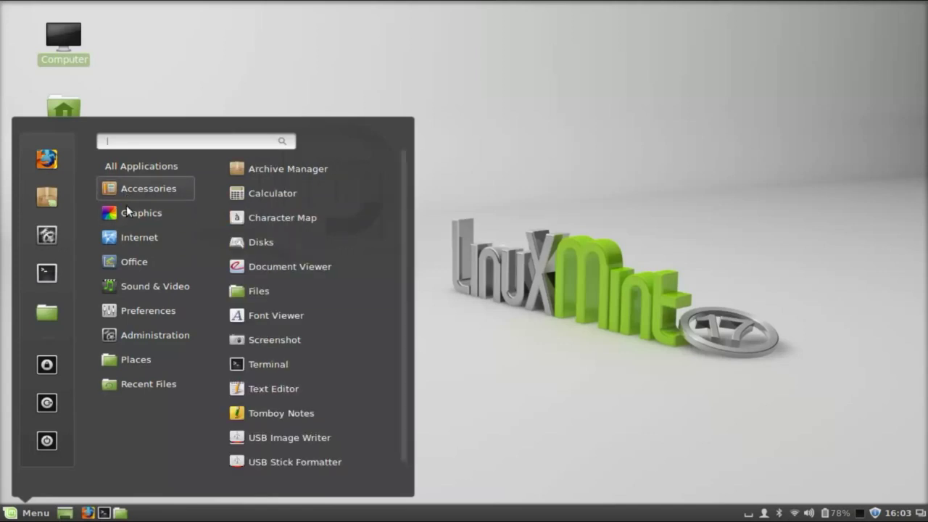
mouse_move(124, 263)
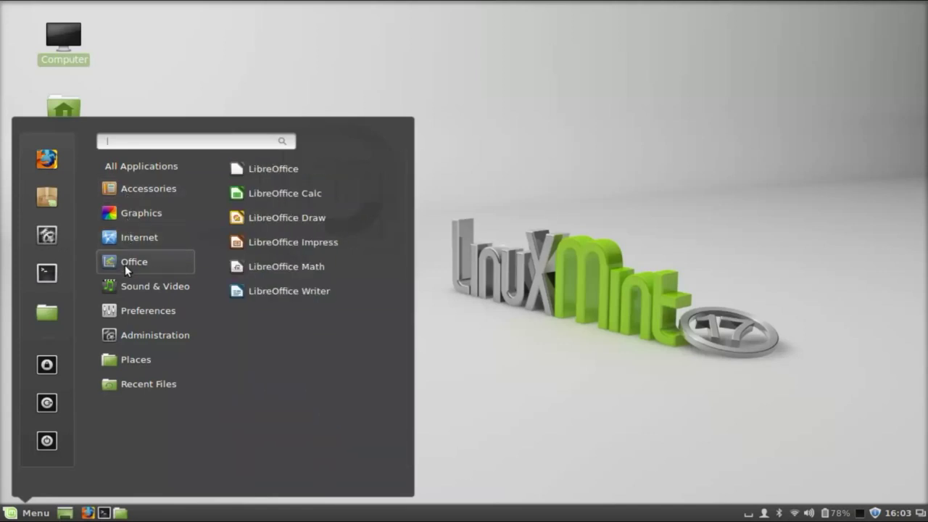
mouse_move(124, 313)
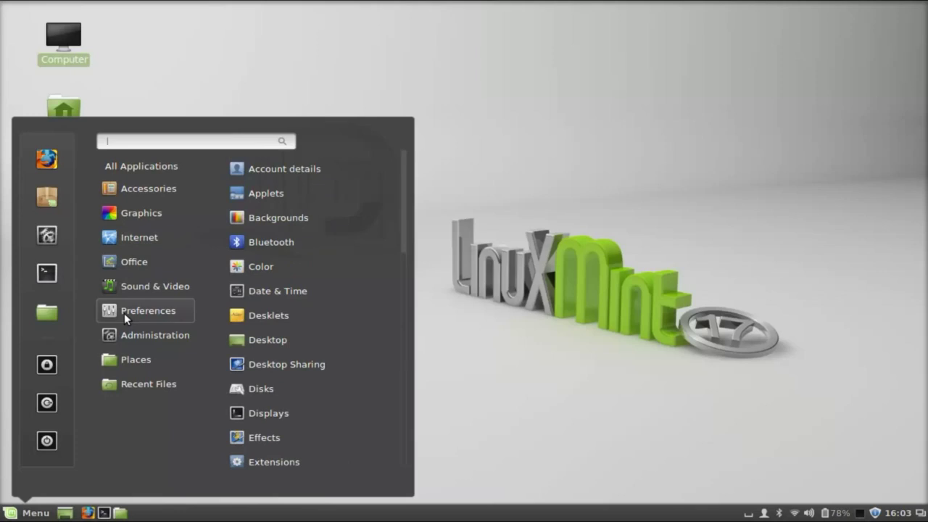
mouse_move(134, 334)
mouse_move(152, 215)
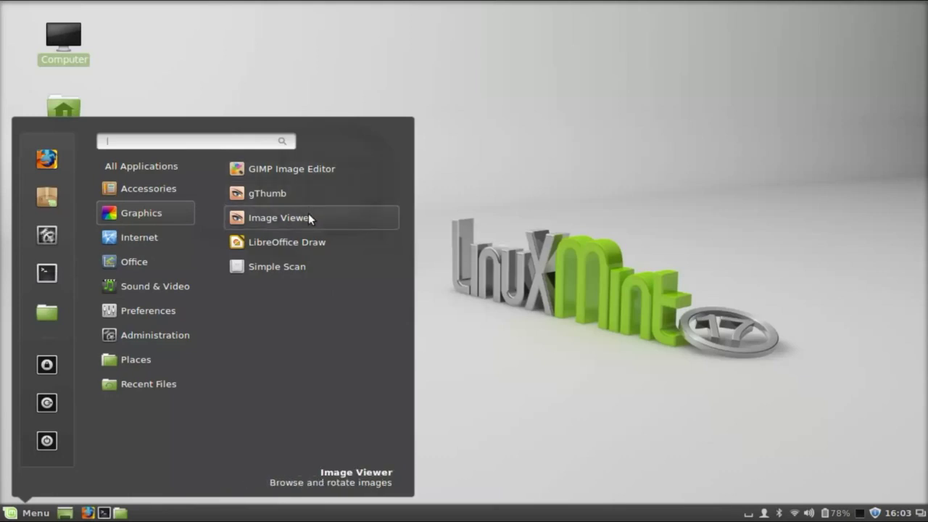
mouse_move(106, 240)
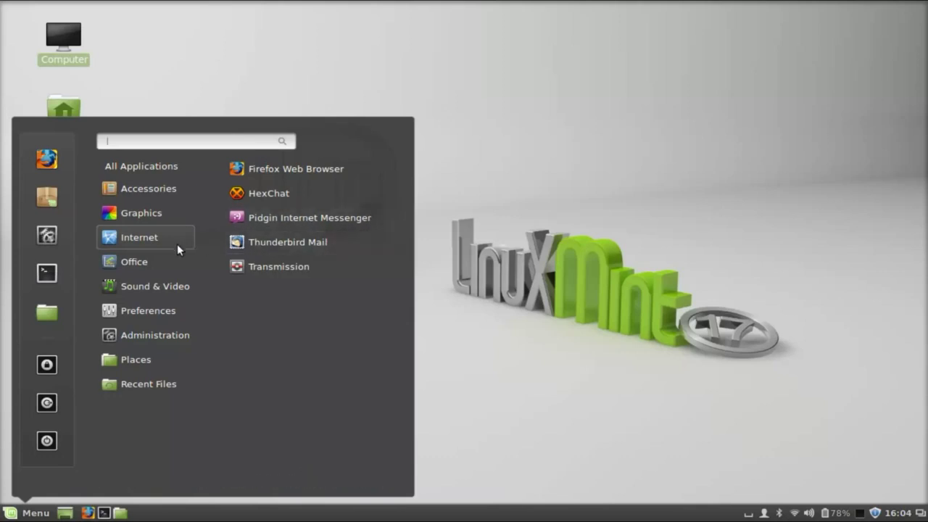
mouse_move(152, 260)
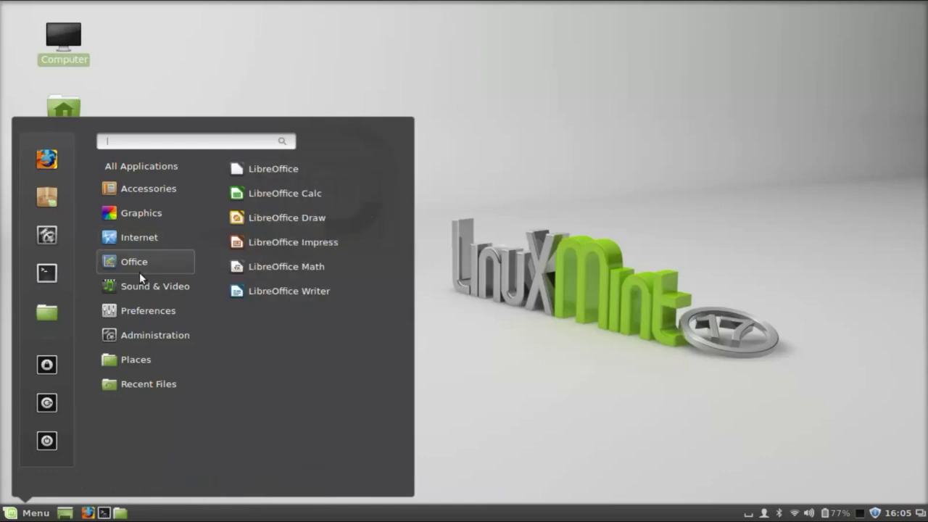
mouse_move(132, 288)
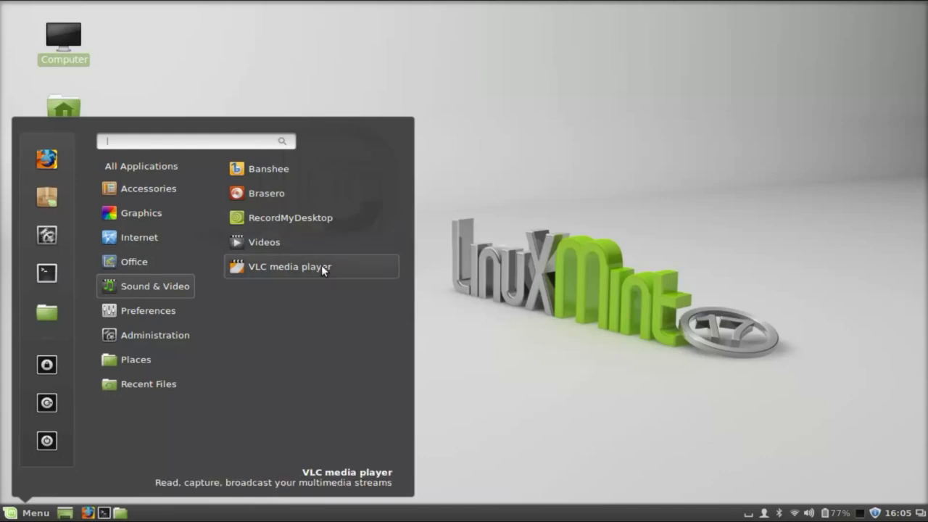
Open the Hot Corners settings from the Preferences category, review them, and close the window.
left_click(148, 311)
scroll(391, 321, "down", 3)
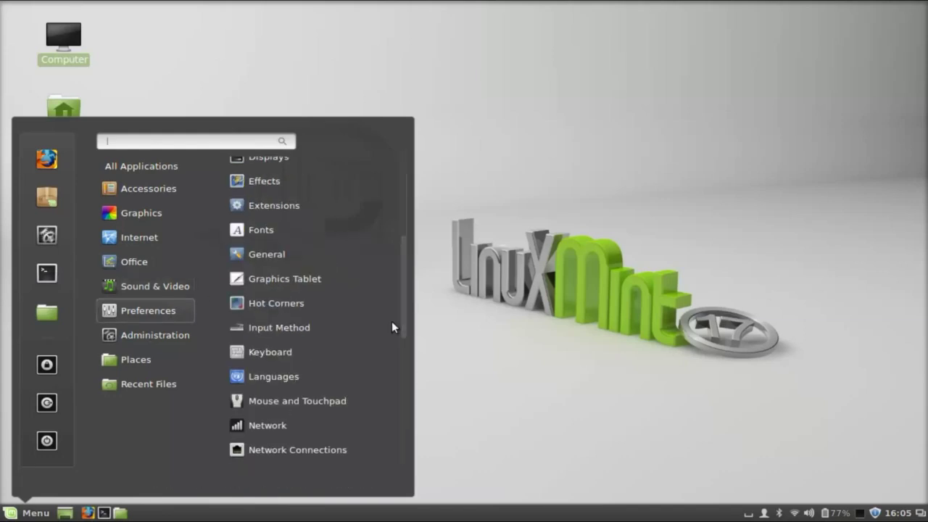
left_click(276, 303)
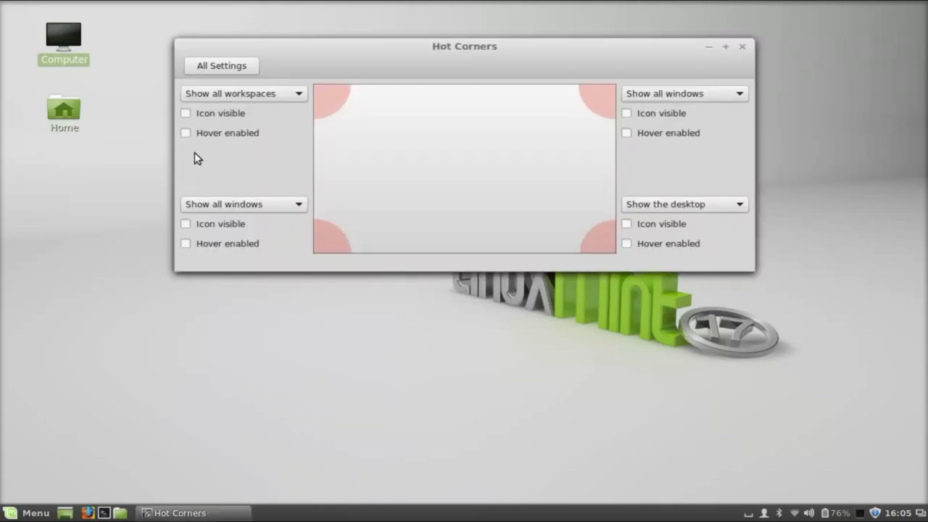
left_click(742, 46)
Review the full list of tools in the Administration application category.
key("super")
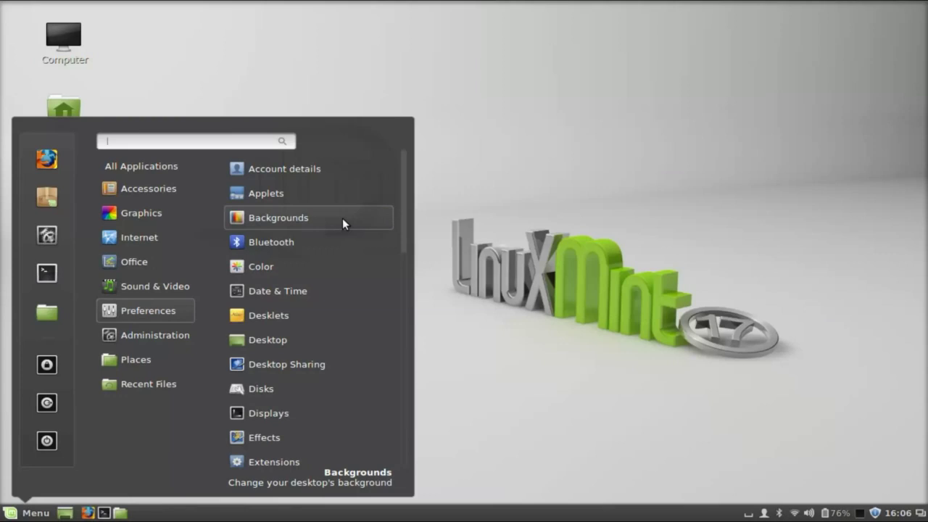
mouse_move(121, 341)
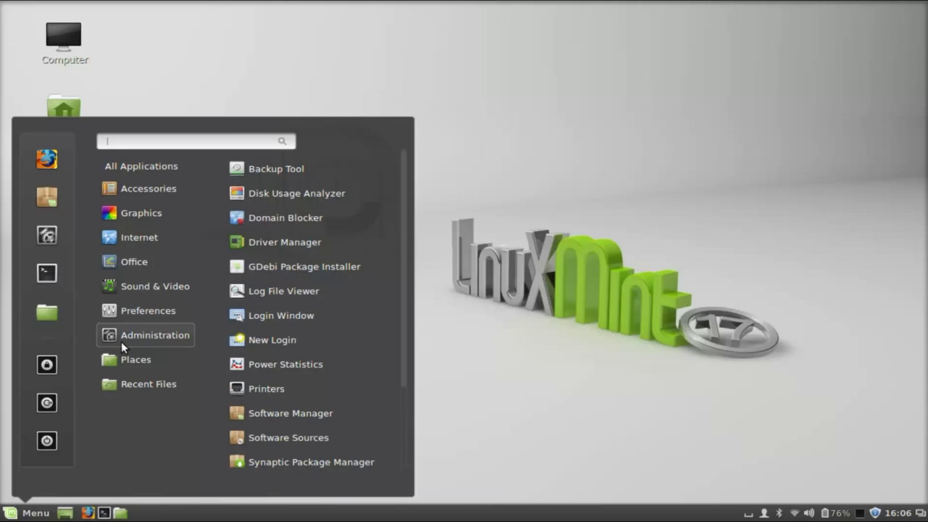
scroll(393, 435, "down", 3)
scroll(397, 331, "up", 2)
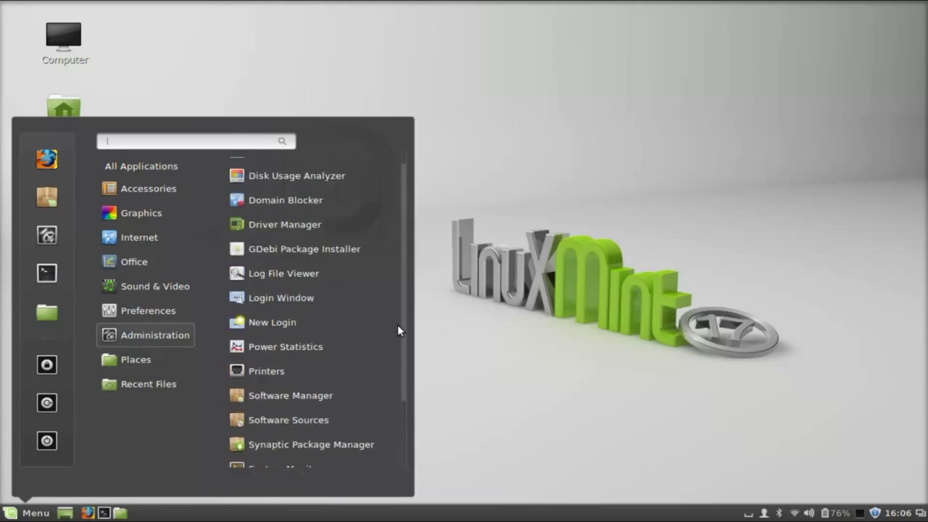
scroll(397, 255, "up", 1)
scroll(398, 371, "down", 4)
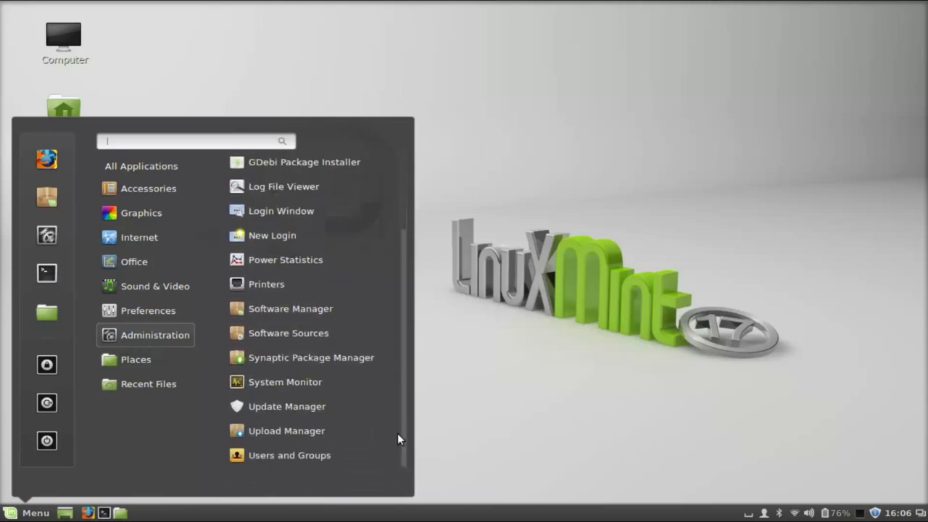
Show the launcher options for VLC media player in the Sound & Video category.
mouse_move(149, 286)
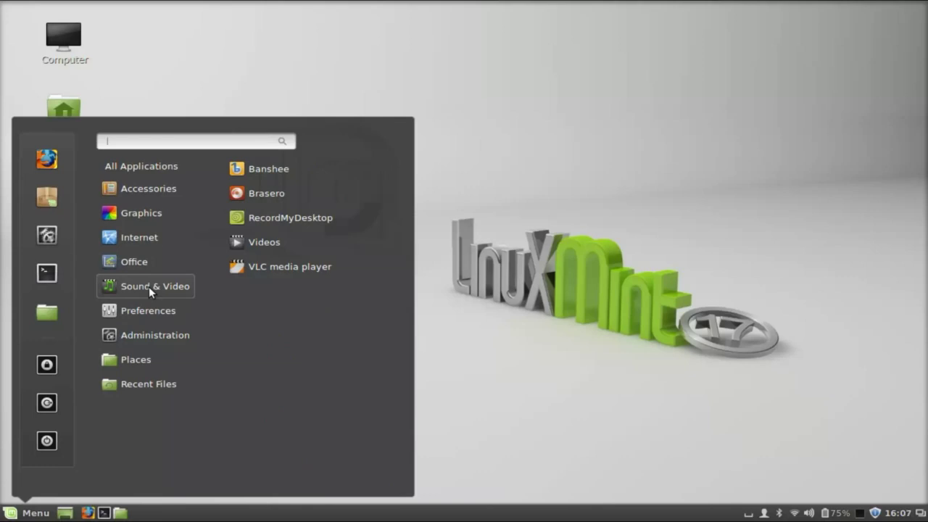
right_click(266, 267)
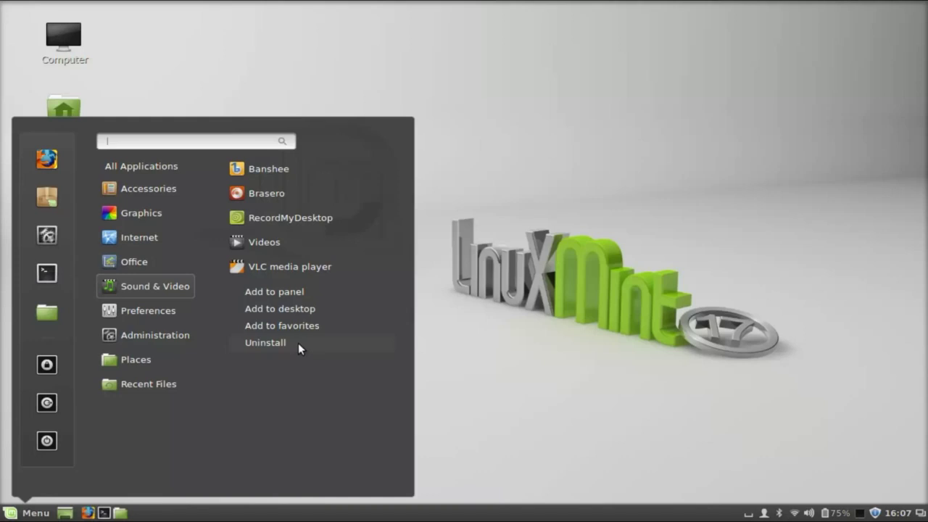
Search the applications for "update", open Update Manager, and check the update types of the listed packages.
type("update")
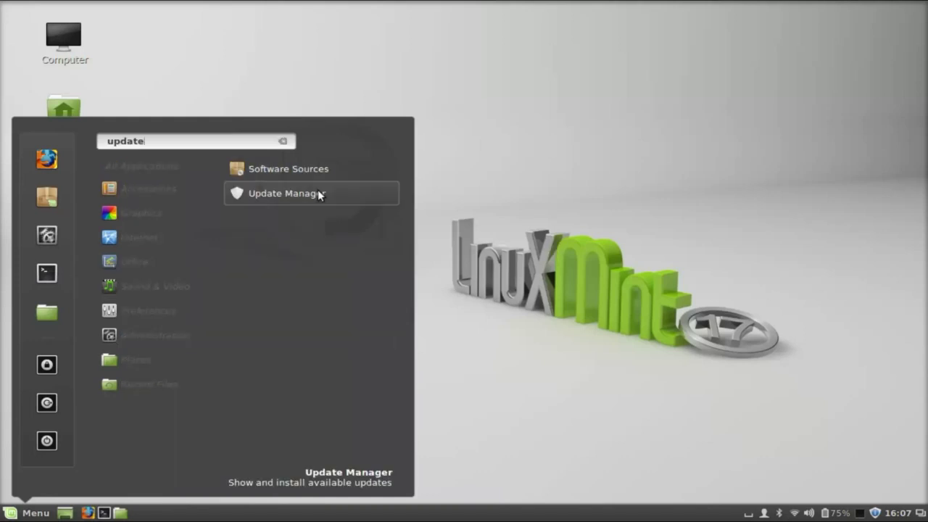
left_click(342, 196)
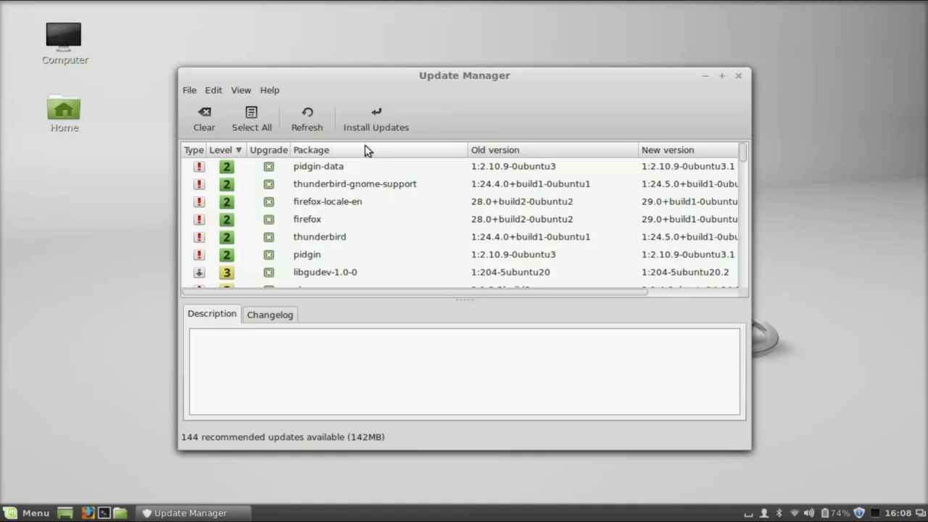
mouse_move(200, 167)
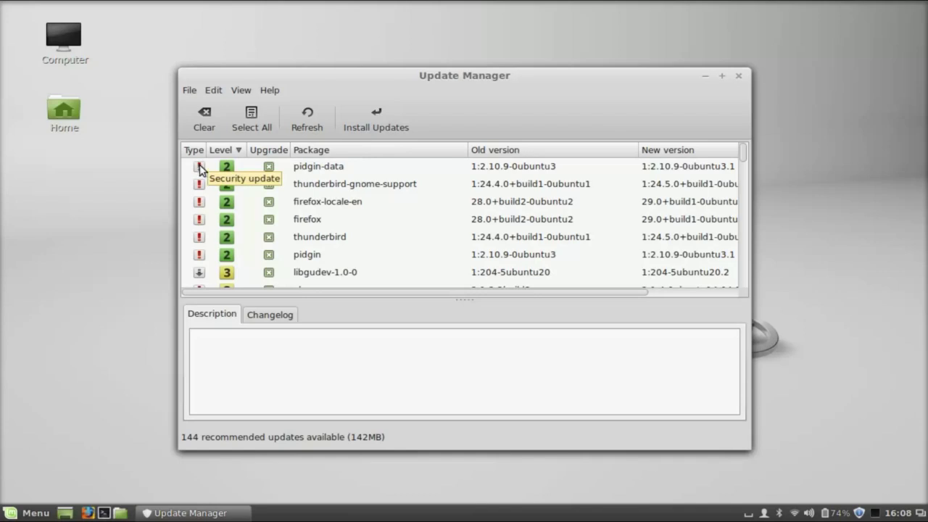
mouse_move(200, 275)
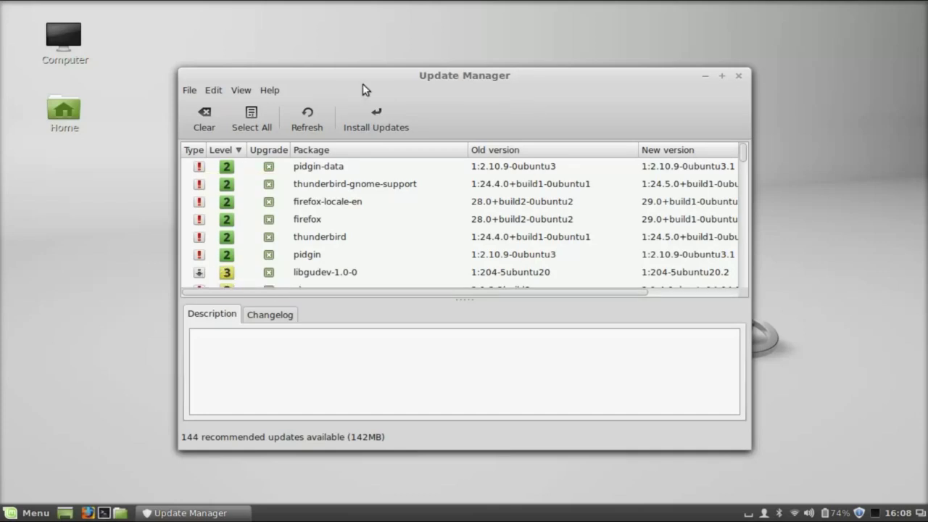
View the available Linux kernels in Update Manager.
left_click(241, 90)
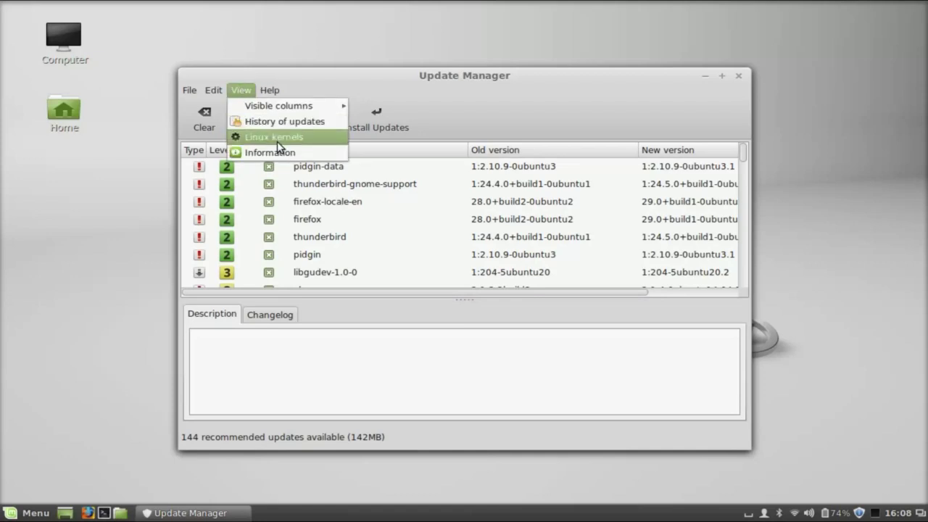
left_click(310, 143)
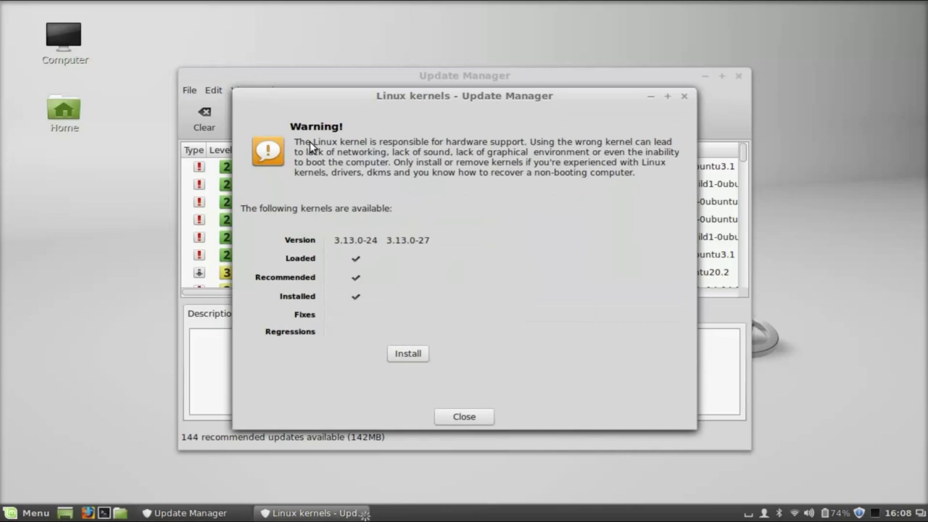
left_click_drag(441, 101, 445, 79)
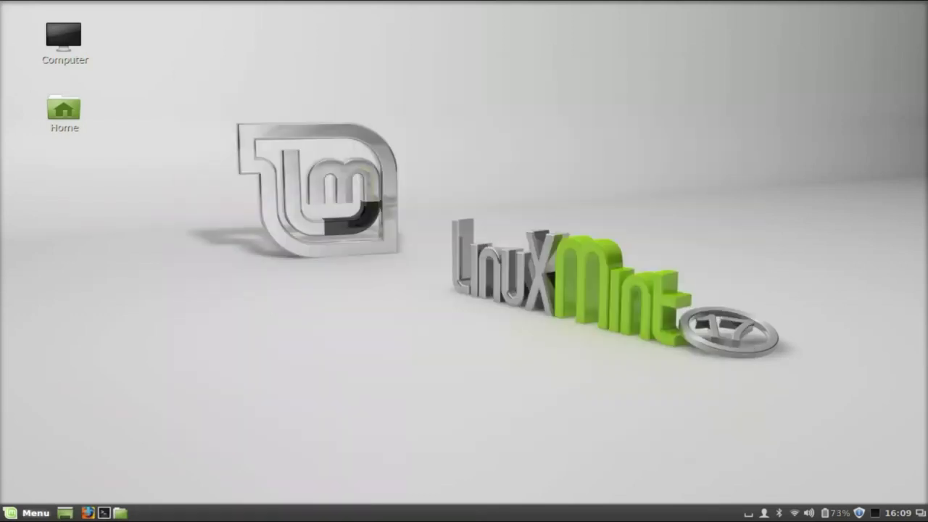
Search the applications for "software", open Software Sources, and authenticate with the account password.
left_click(29, 513)
type("software")
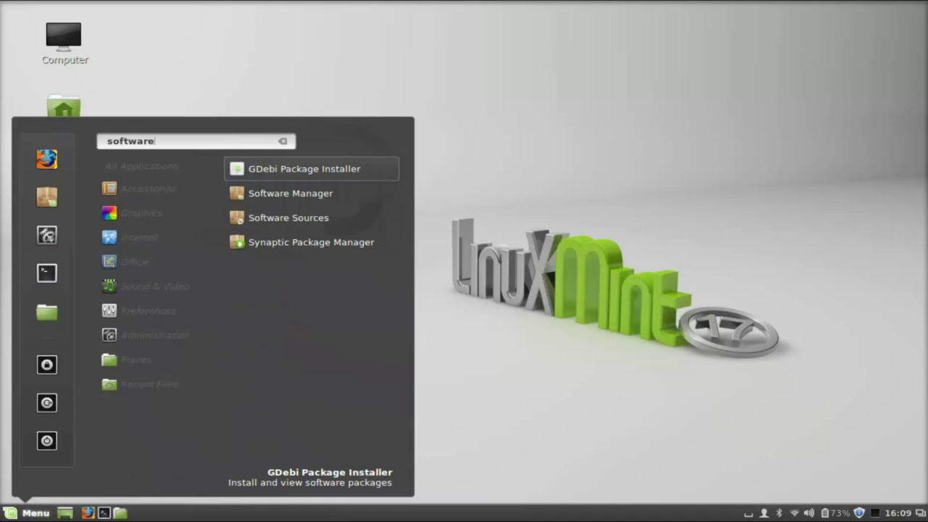
left_click(270, 221)
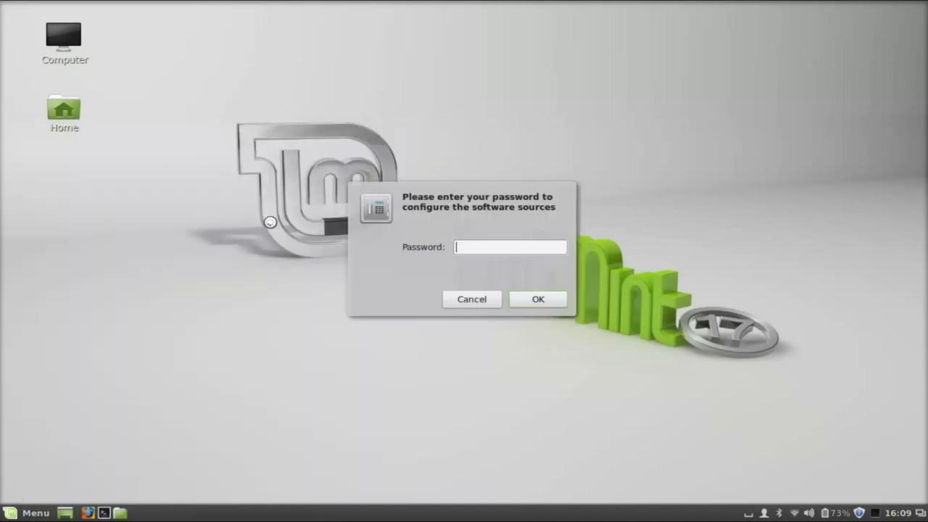
type("•••••••••")
key("Return")
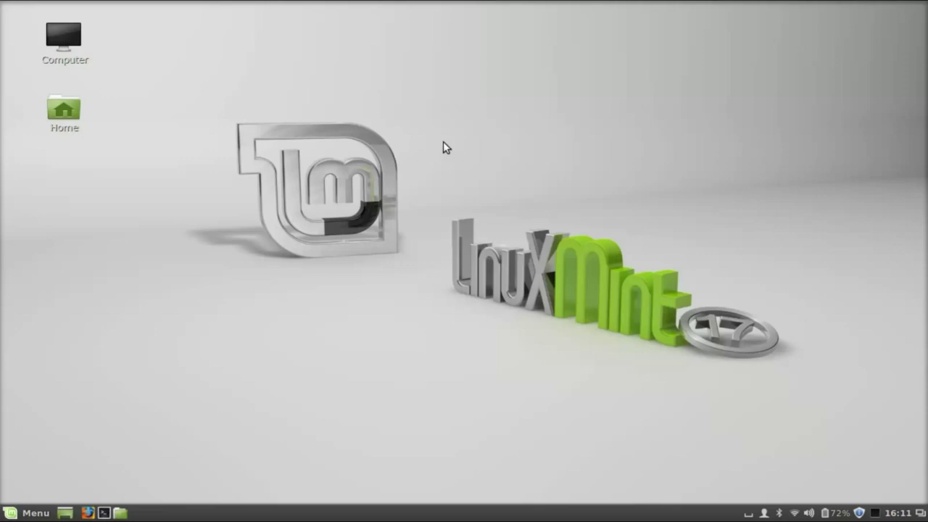
Open the desktop background settings and browse the available pictures.
right_click(444, 143)
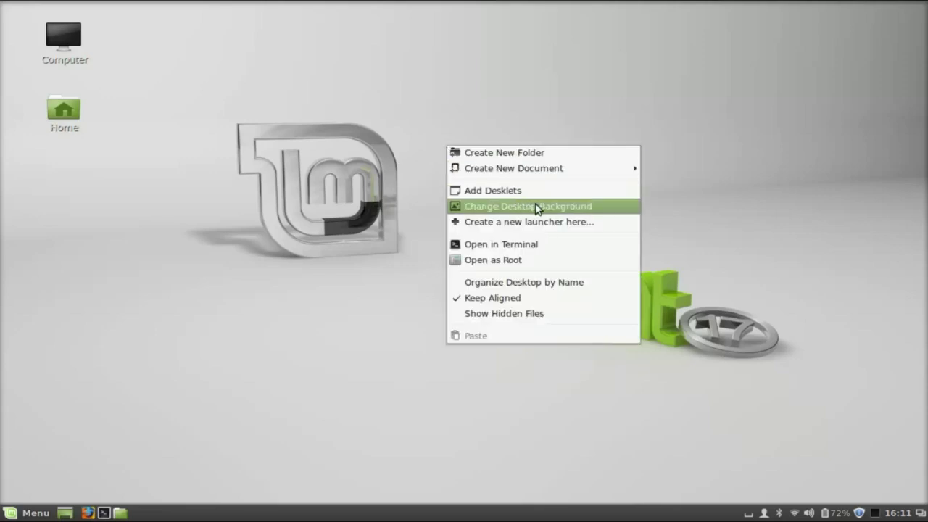
left_click(577, 207)
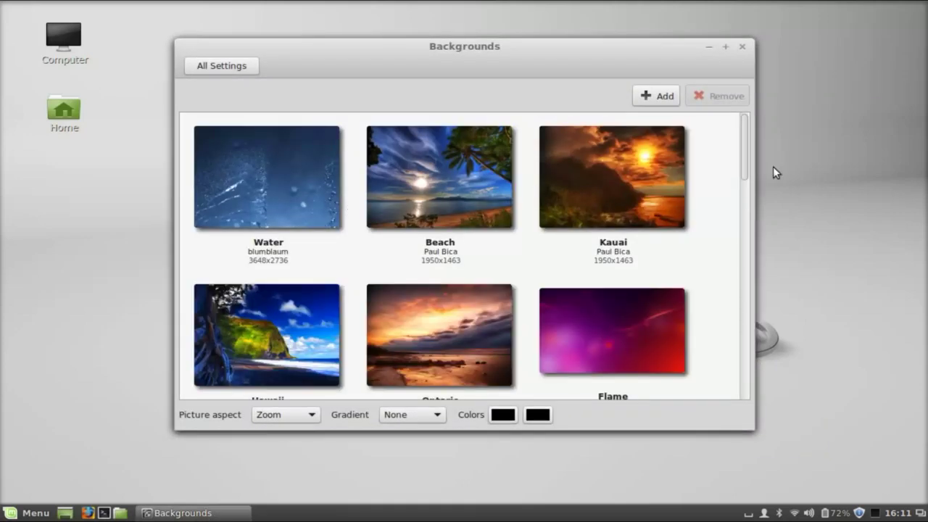
left_click_drag(742, 158, 714, 148)
Try the Flame, Ontario and Hawaii pictures as the desktop background.
left_click(614, 338)
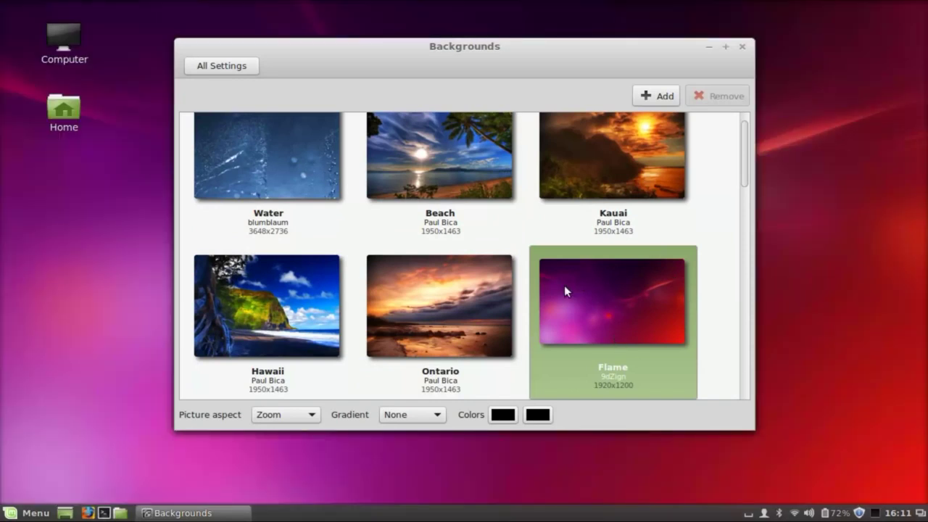
left_click(462, 297)
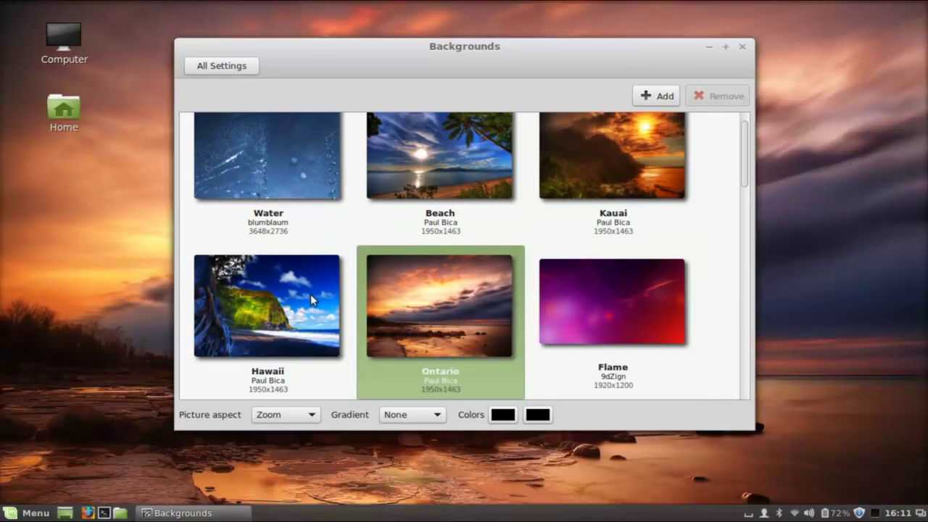
left_click(295, 293)
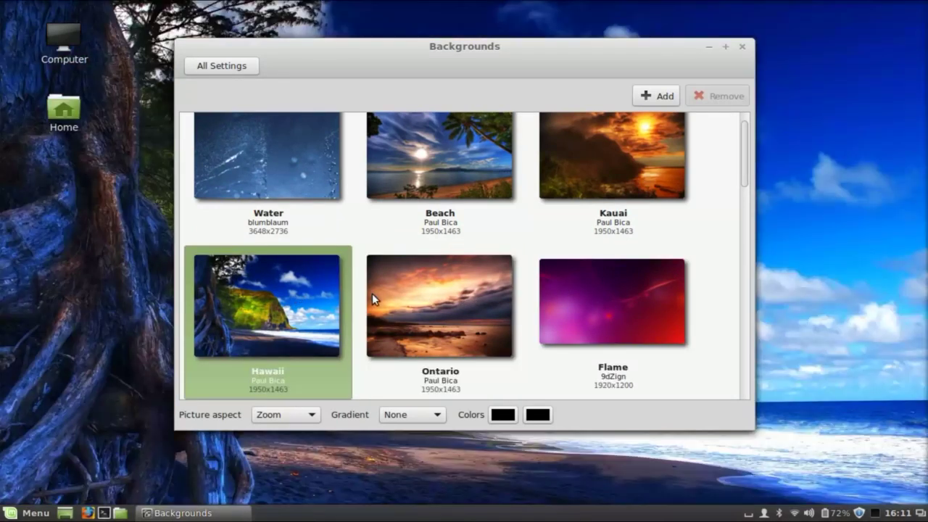
left_click(437, 303)
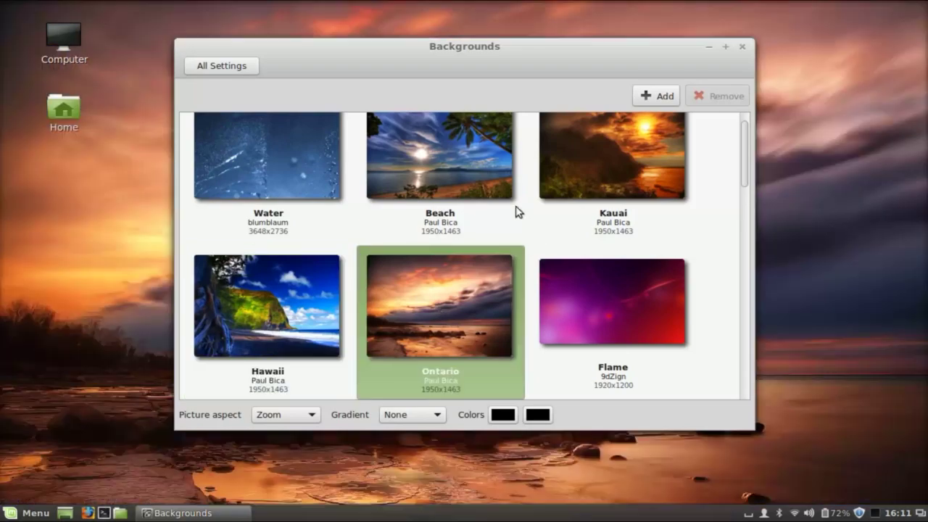
Set the Kauai picture as the desktop background and close the Backgrounds window.
left_click(591, 181)
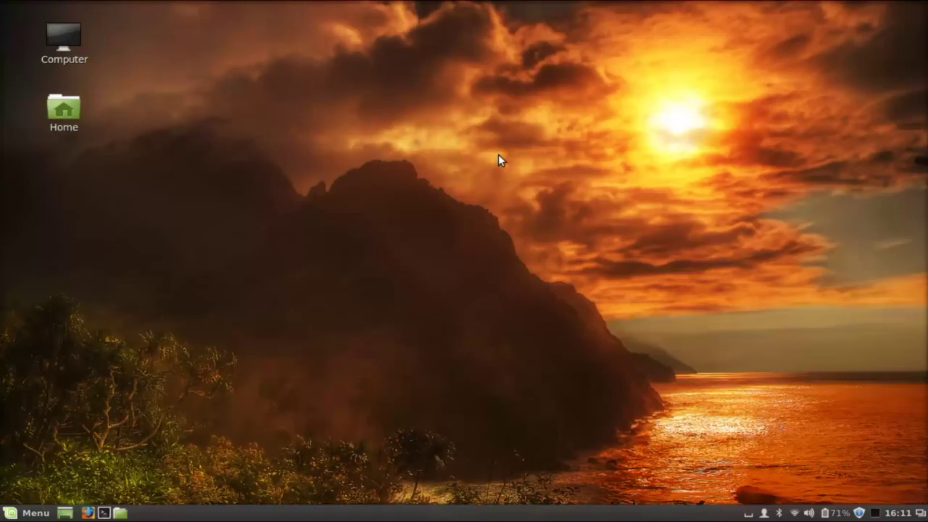